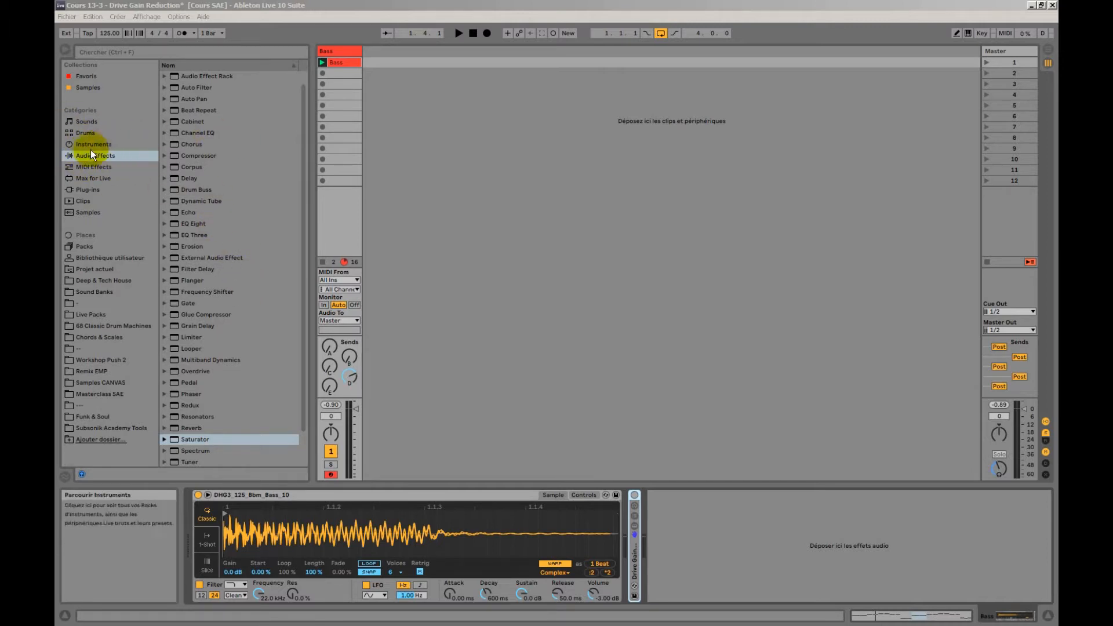
Add a Saturator effect to the Bass track's device chain and play the Bass clip to hear it
left_click_drag(199, 439, 705, 529)
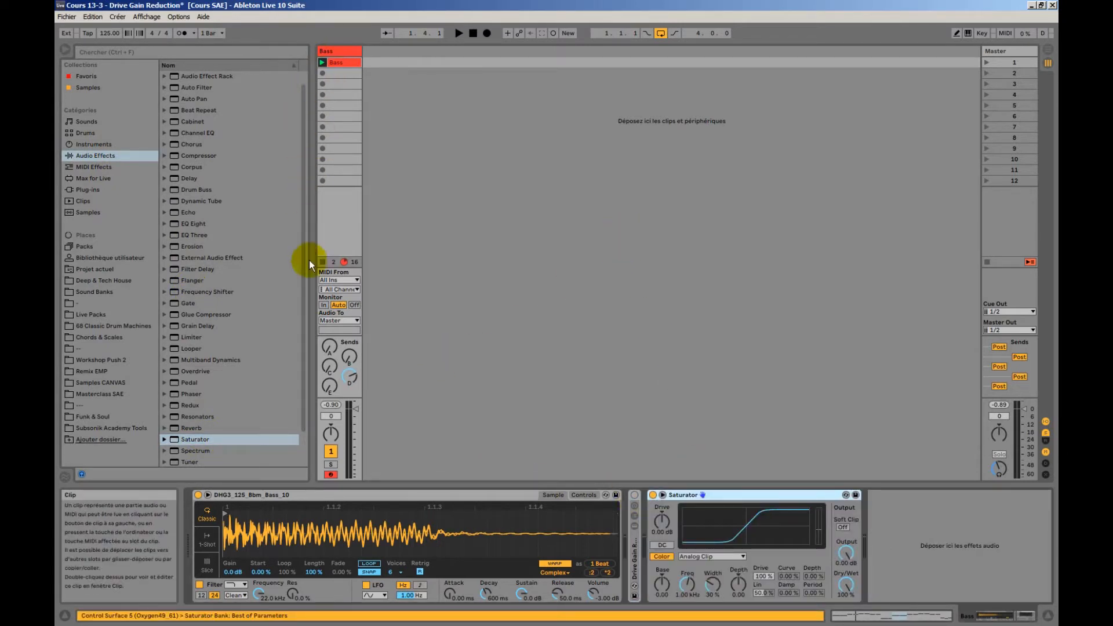
left_click(323, 61)
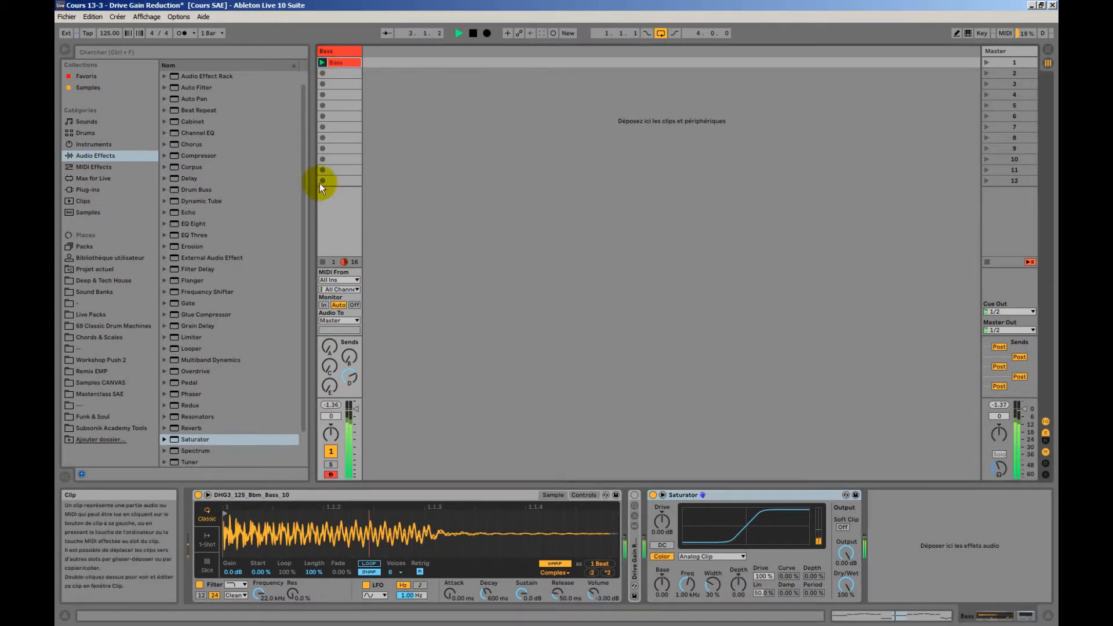
key("space")
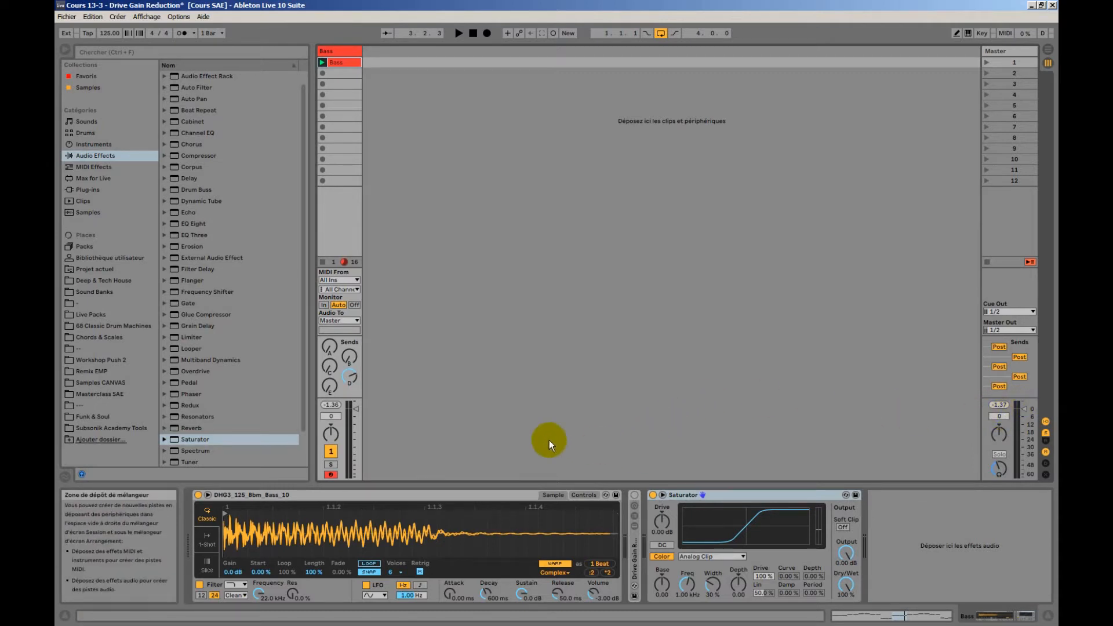
Audition the bass with the Saturator's Drive raised to 16.6 dB, and reset Drive to 0 dB
key("space")
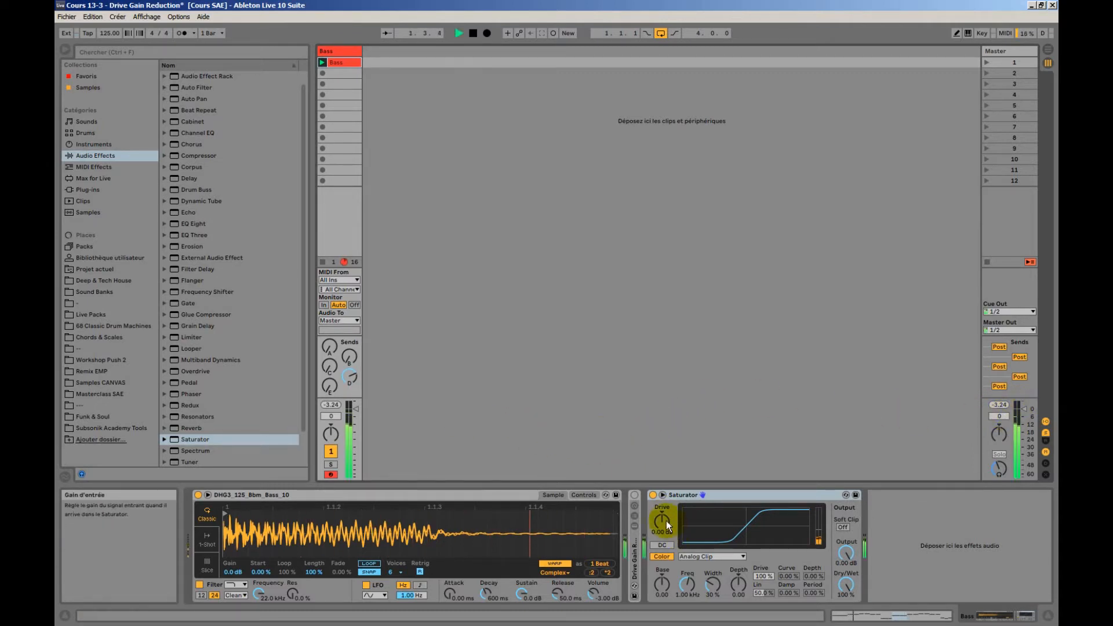
left_click_drag(665, 524, 663, 488)
key("space")
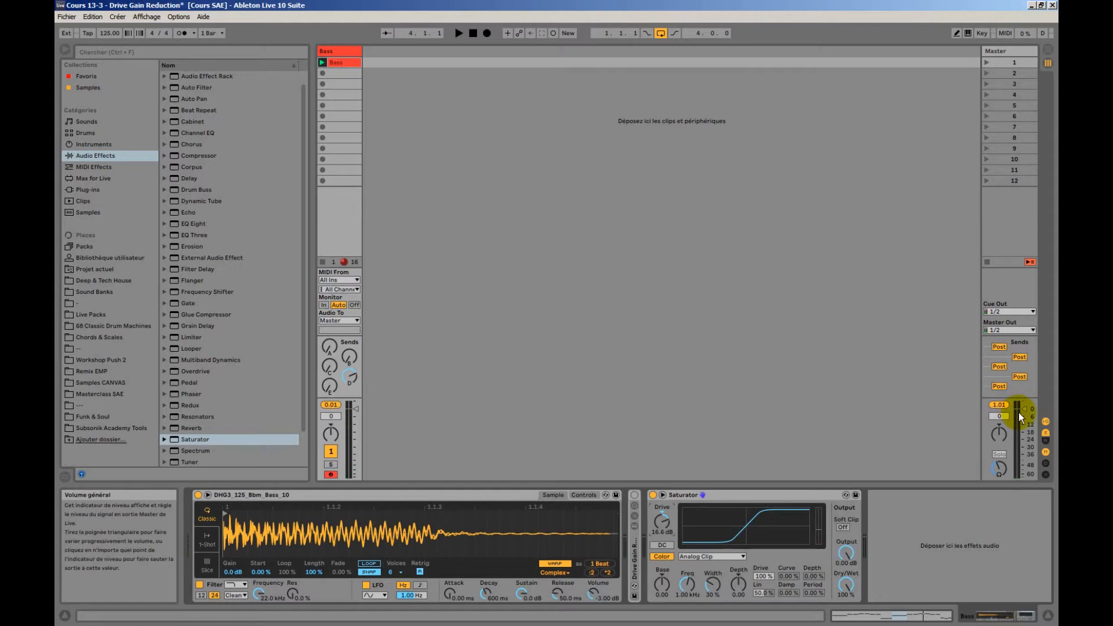
left_click(662, 513)
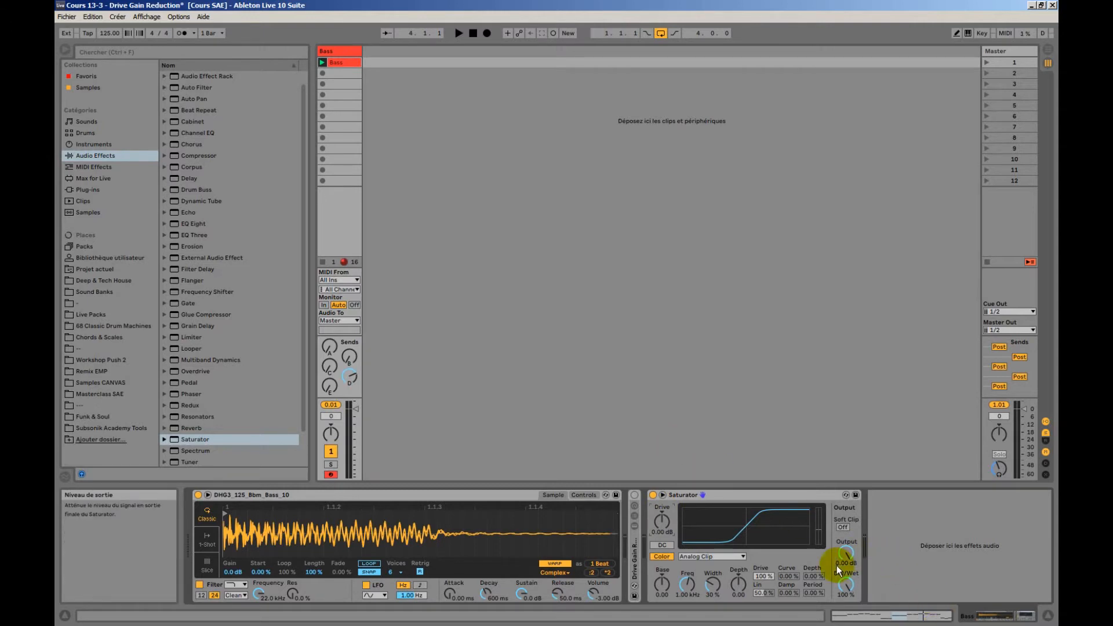
Group the Saturator into an Audio Effect Rack and show the rack's macro controls
left_click(702, 497)
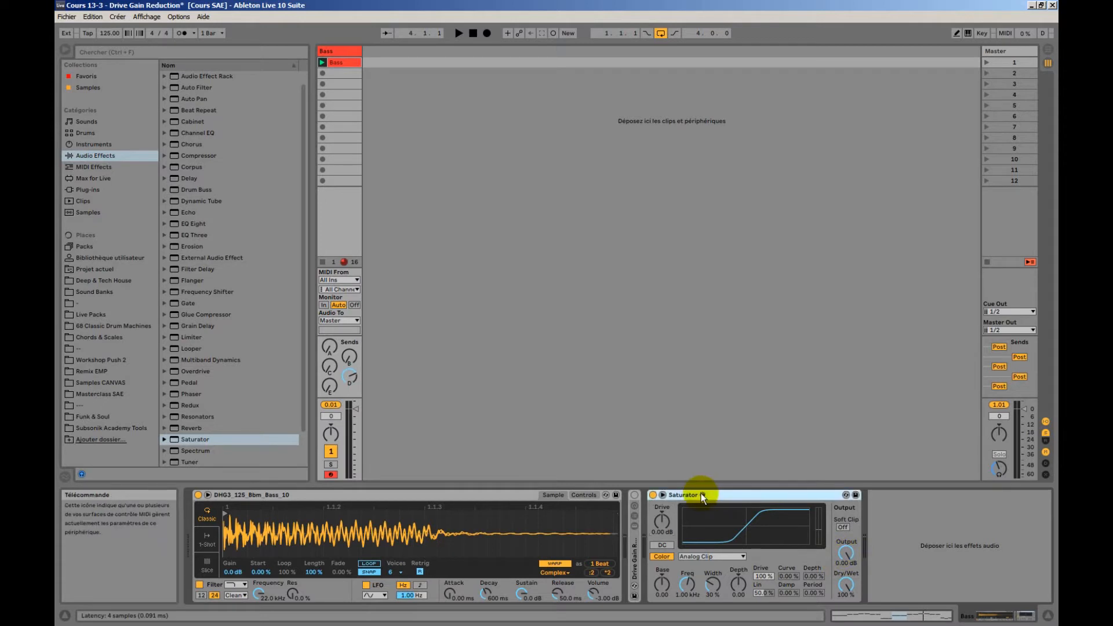
right_click(701, 497)
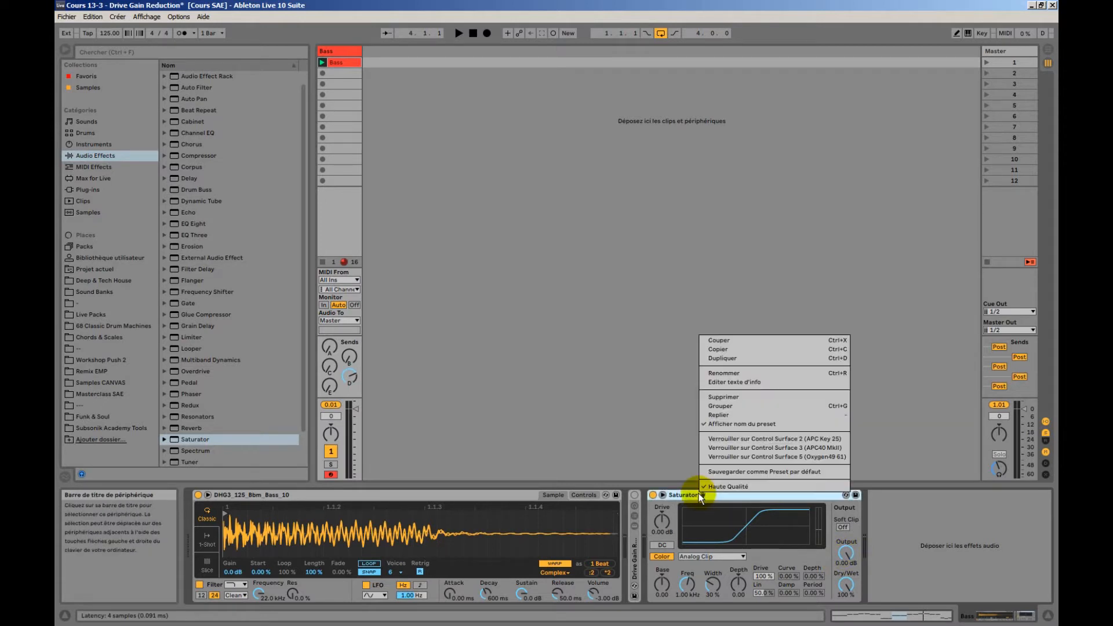
left_click(719, 408)
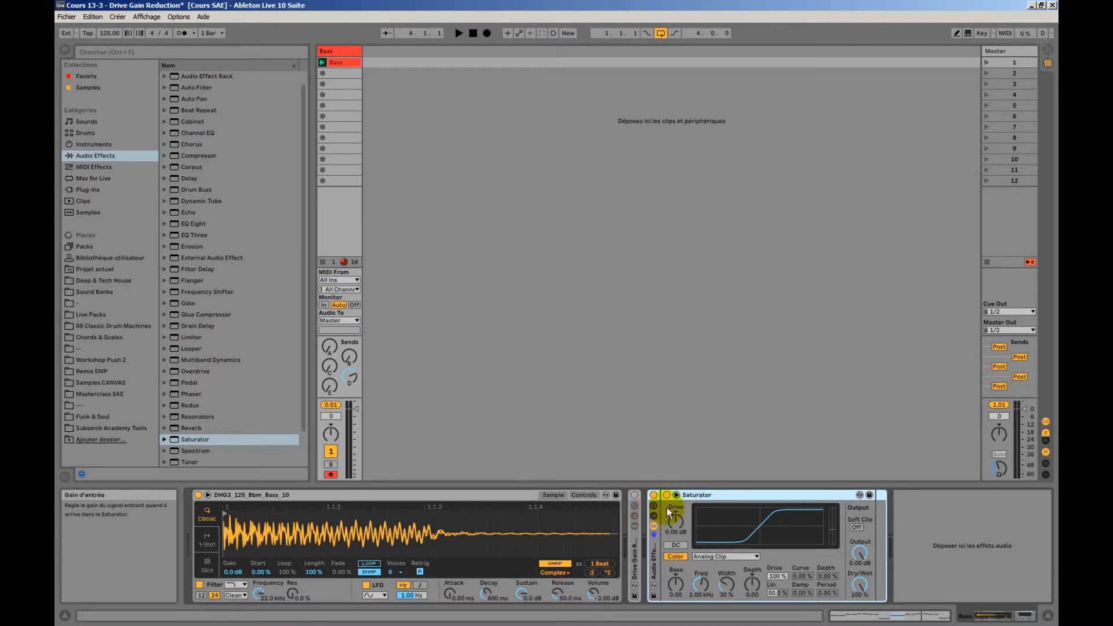
left_click(652, 507)
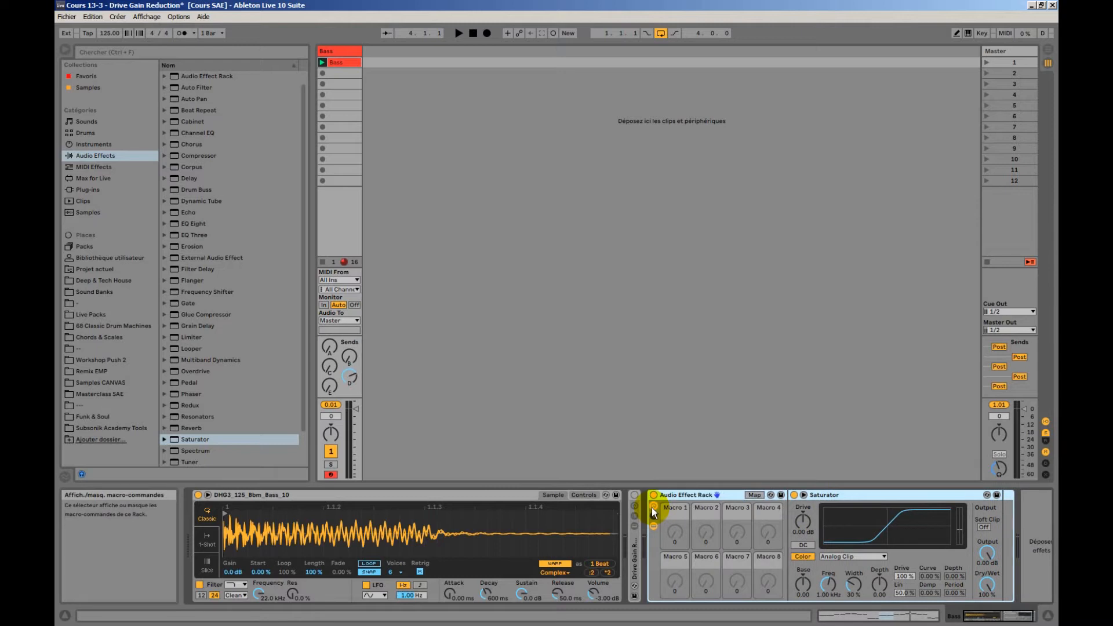
Map the Saturator's Drive and its Output level to the rack's first macro
right_click(801, 523)
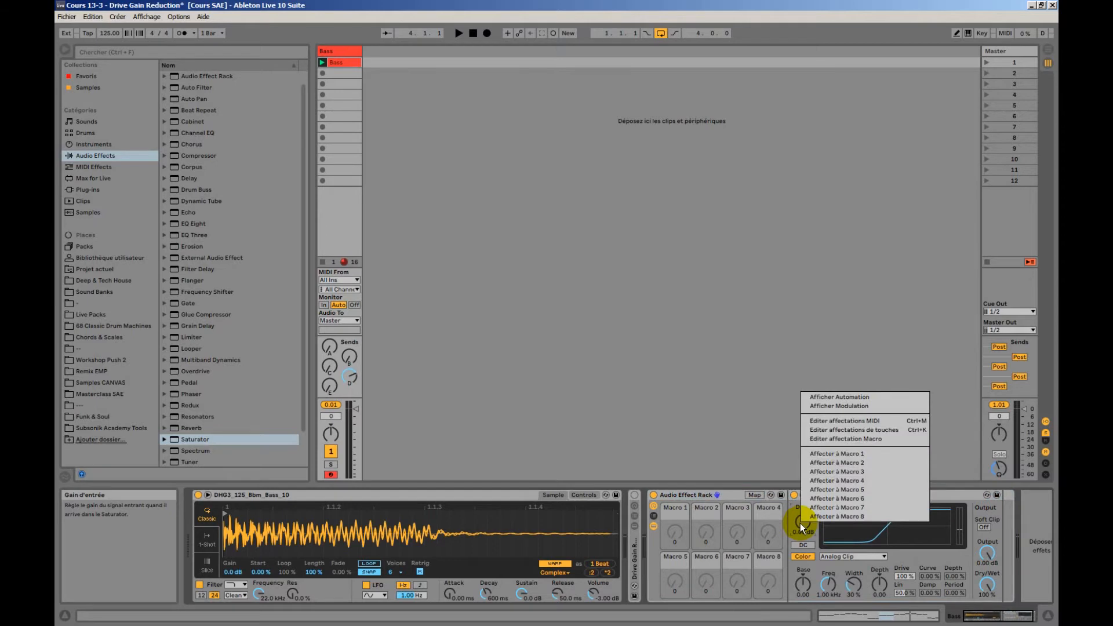
left_click(873, 453)
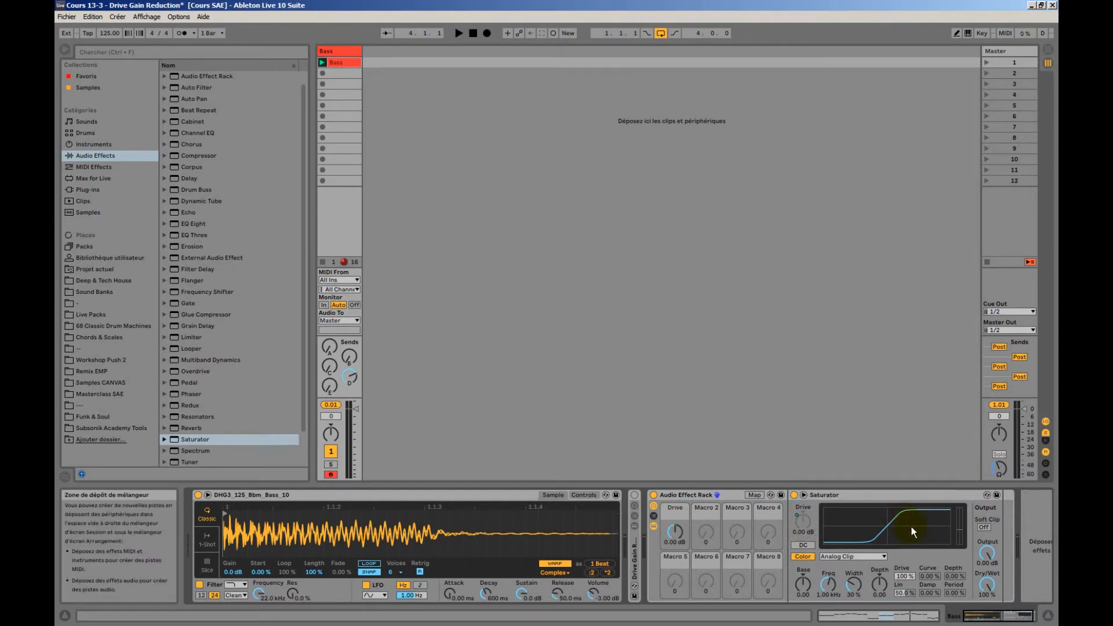
right_click(993, 552)
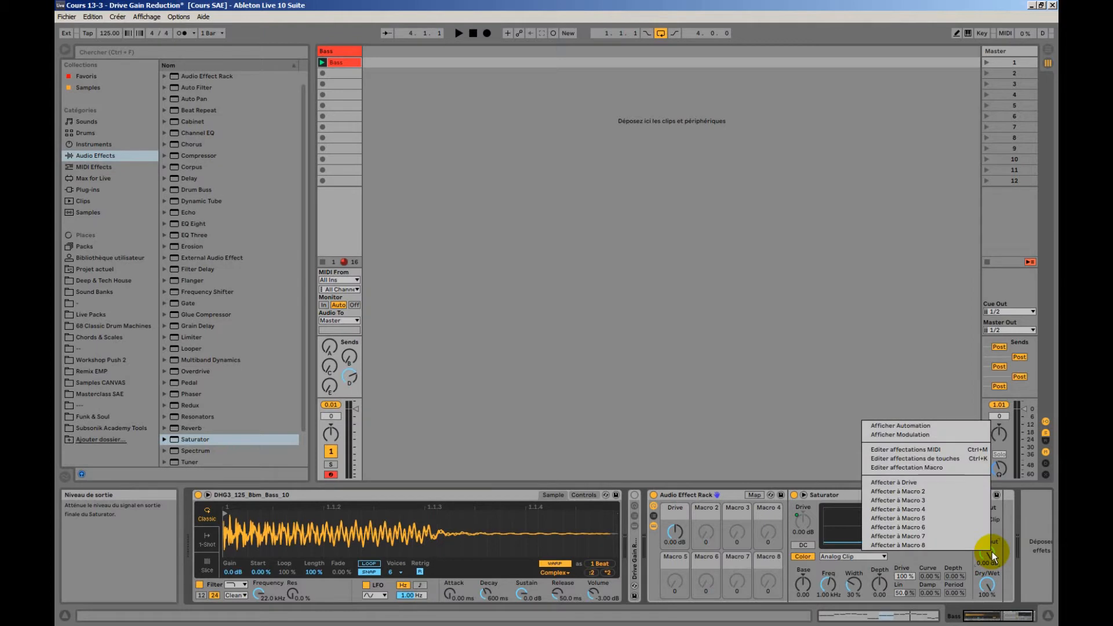
left_click(907, 483)
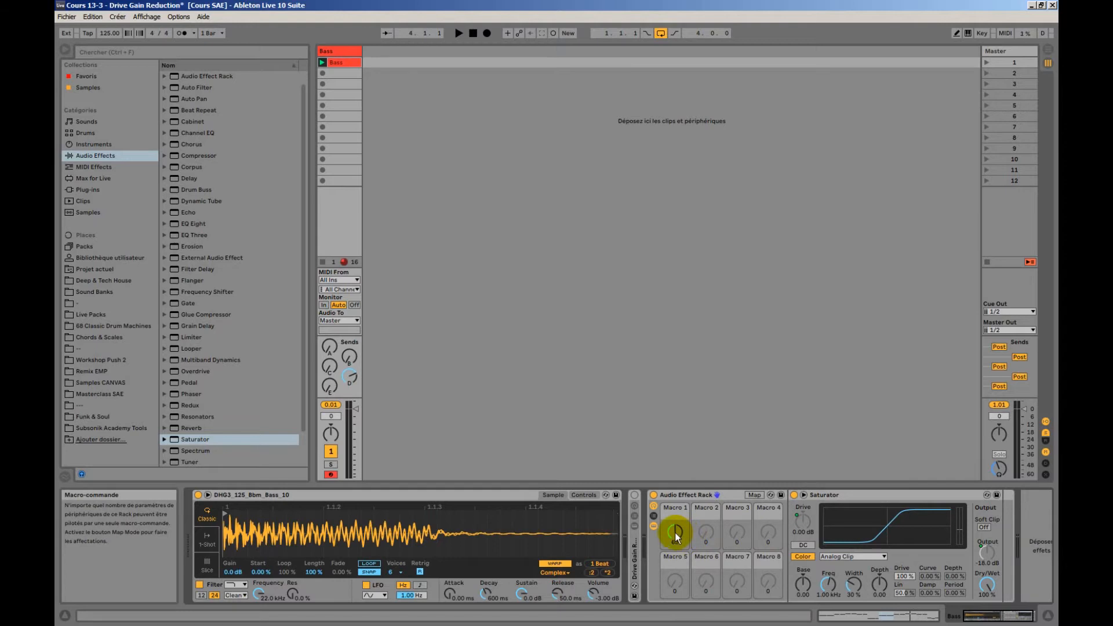
Sweep Macro 1 up and down to check how it moves the Saturator's Drive and Output together
left_click_drag(677, 537, 676, 512)
left_click_drag(684, 534, 683, 597)
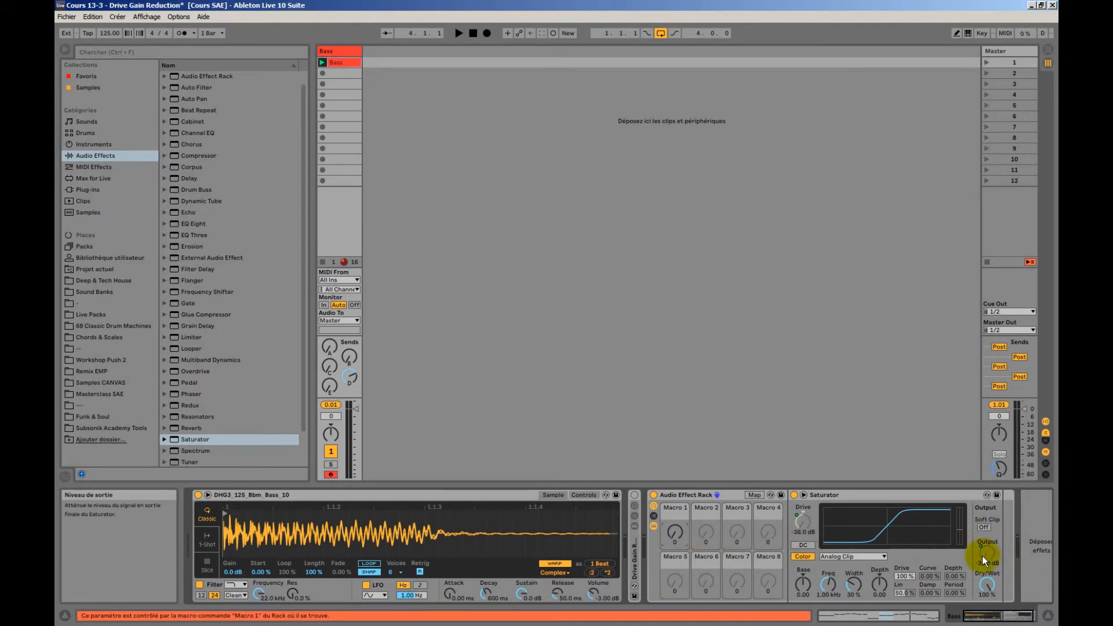
left_click_drag(685, 523, 685, 483)
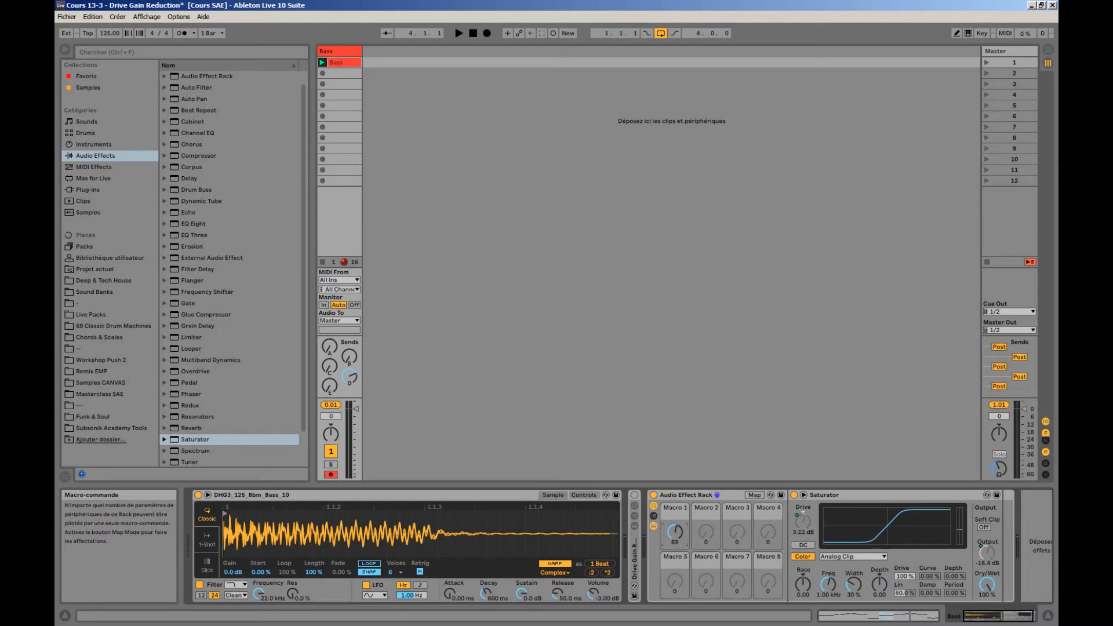
Set the minimum of Macro 1's Drive mapping to 0 dB
left_click(755, 495)
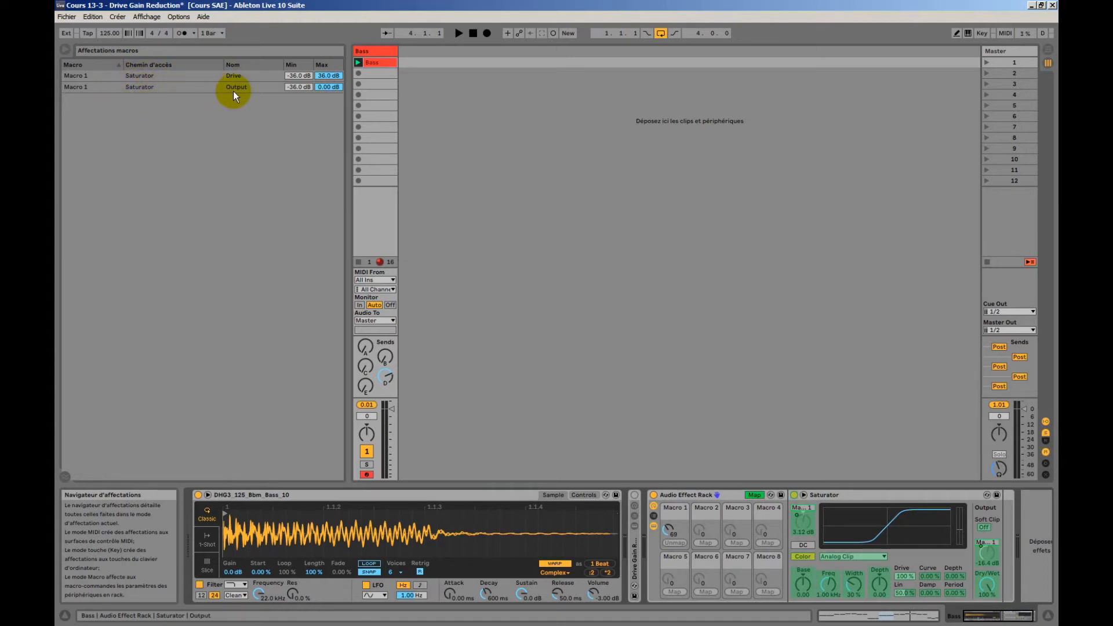
left_click(302, 75)
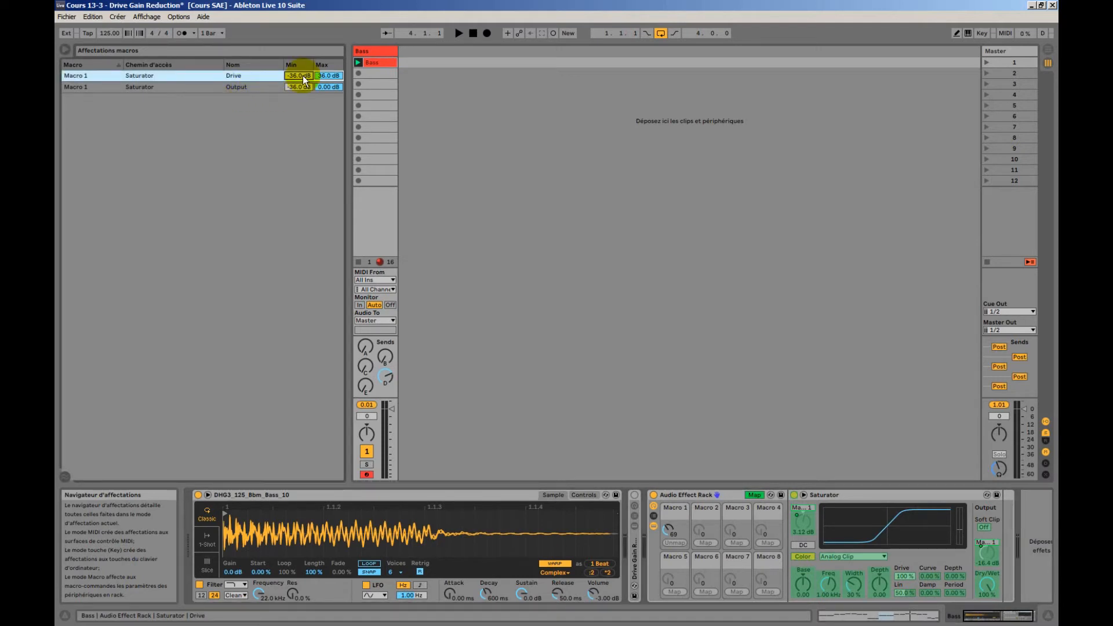
key("Return")
Set Macro 1's Output mapping to a minimum of 0 dB and a maximum of -7 dB, and leave macro mapping mode
left_click(299, 87)
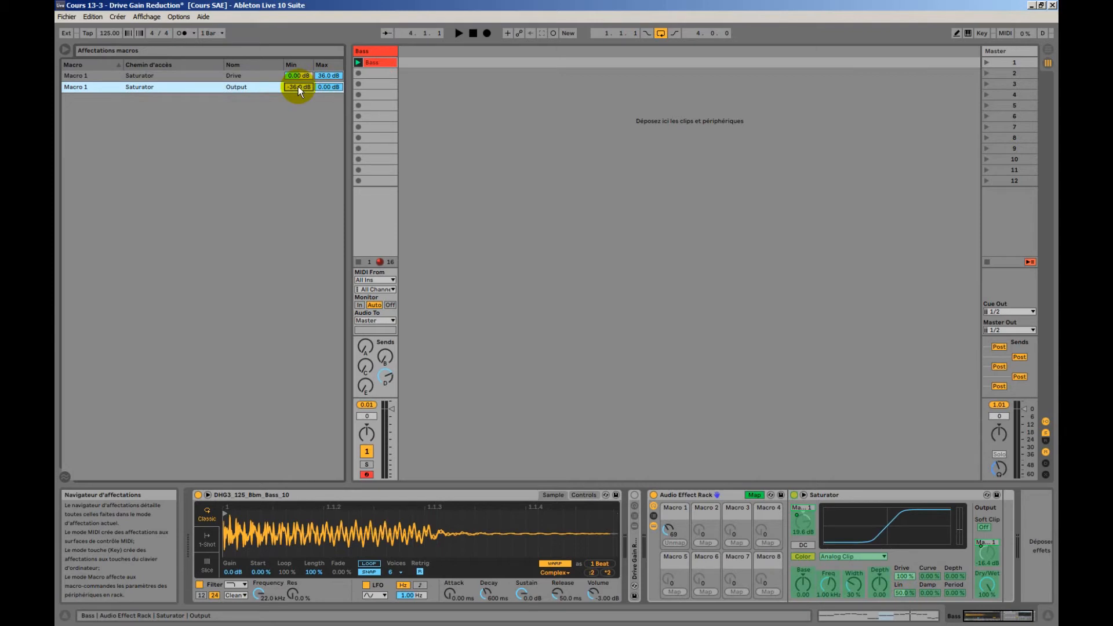
key("Return")
left_click(324, 87)
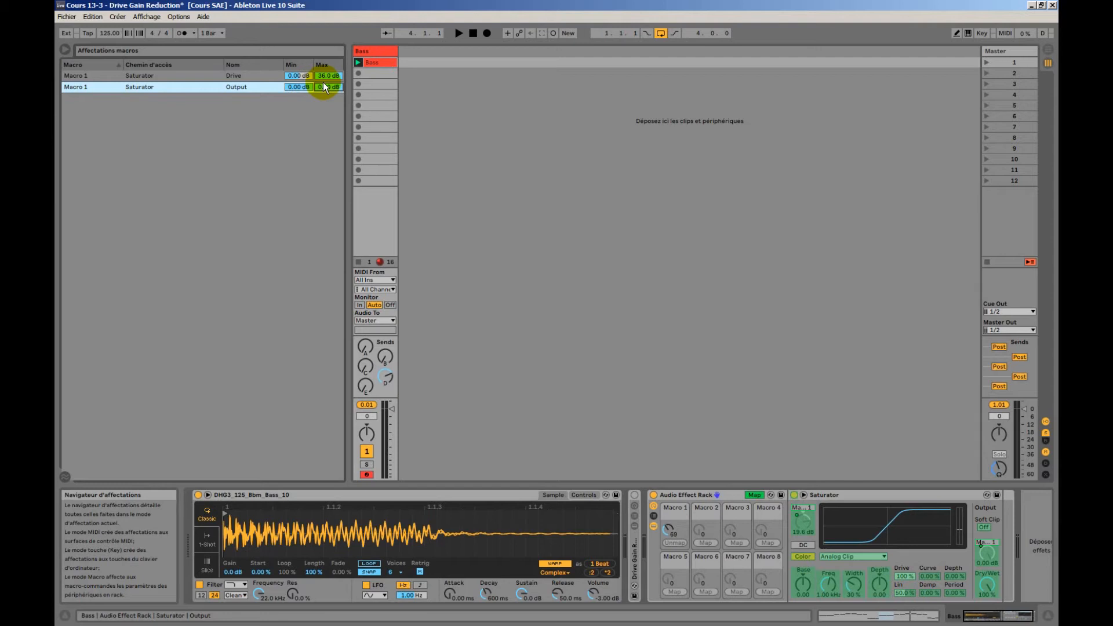
type("-7")
key("Return")
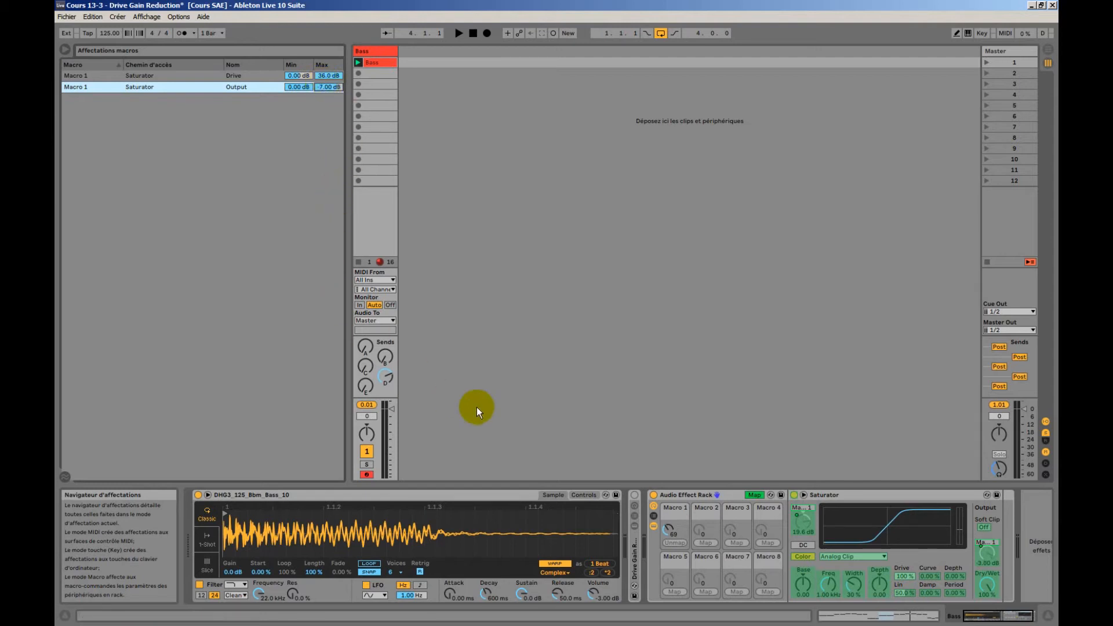
left_click(754, 496)
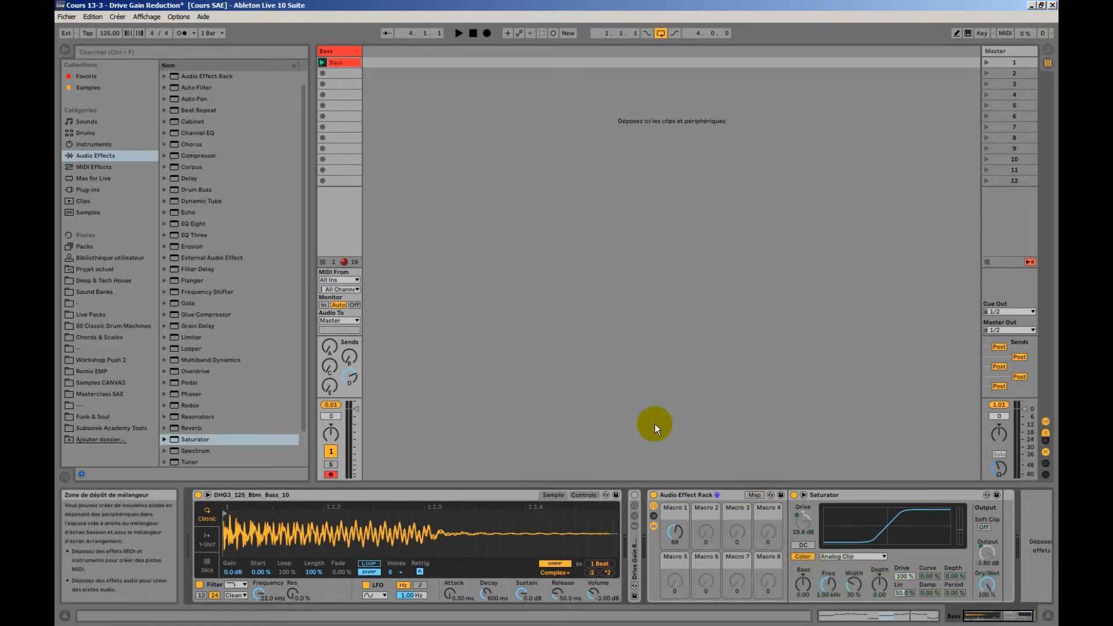
Reset Macro 1 to 0 and collapse the DHG3_125_Bbm_Bass_10 sampler device
double_click(673, 537)
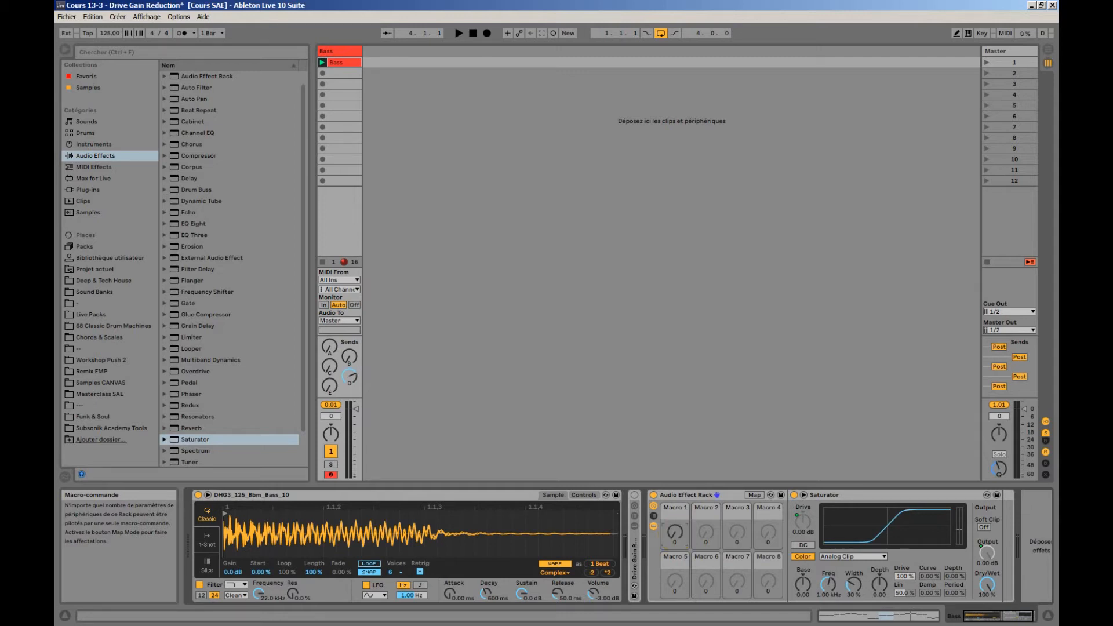
left_click(239, 497)
double_click(239, 497)
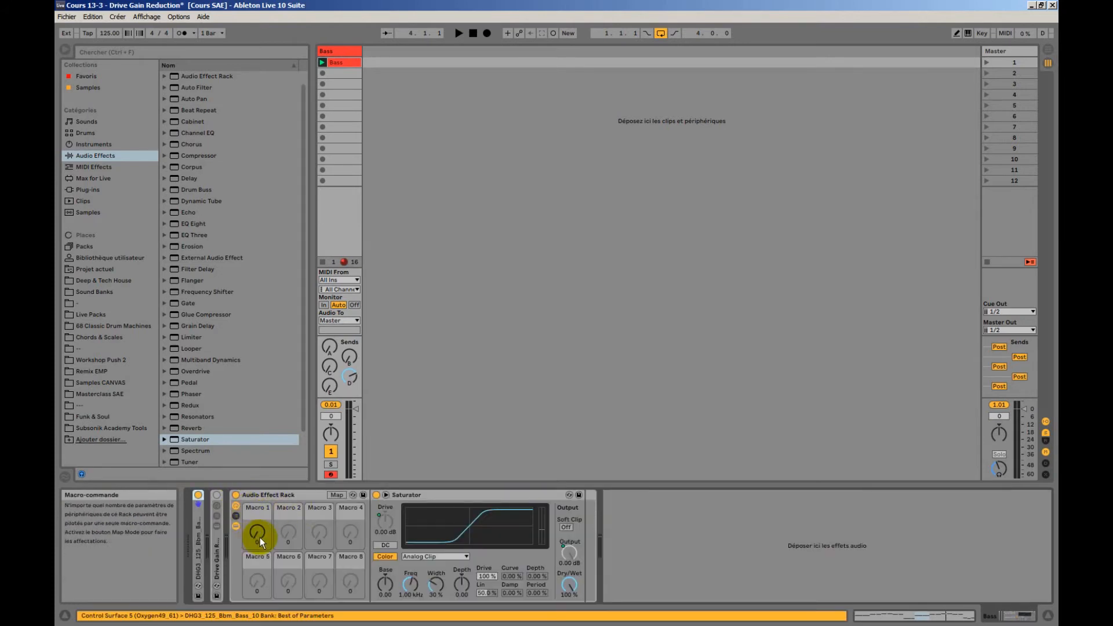
Turn Macro 1 up in stages to 127 to check the Saturator's Drive and Output across the mapped range
left_click_drag(260, 538, 260, 511)
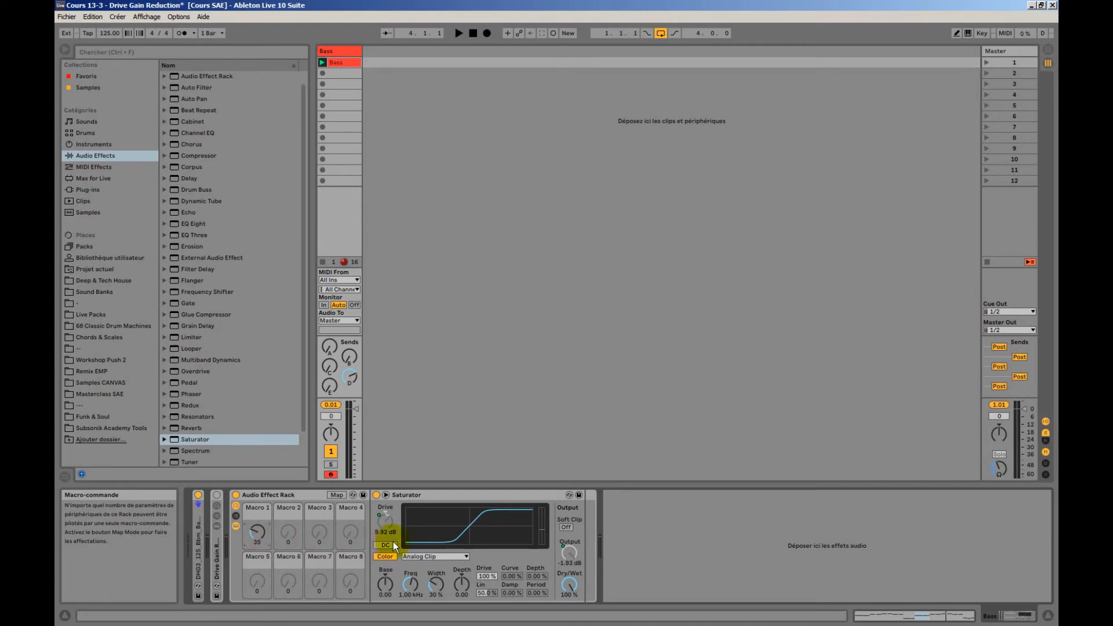
left_click(392, 521)
left_click_drag(257, 532, 257, 489)
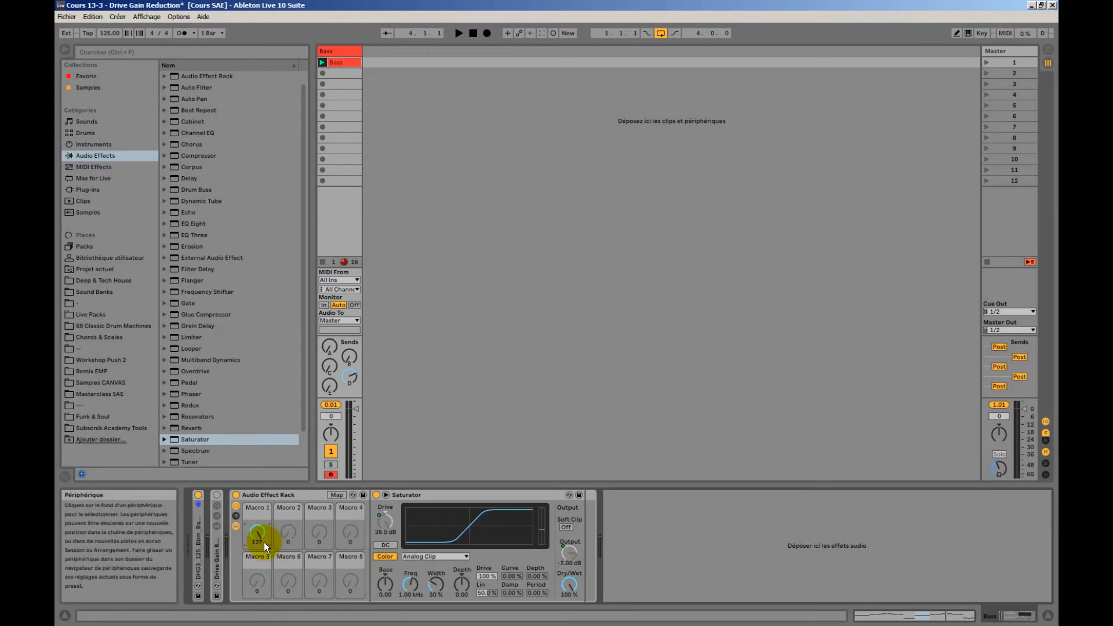
left_click(559, 563)
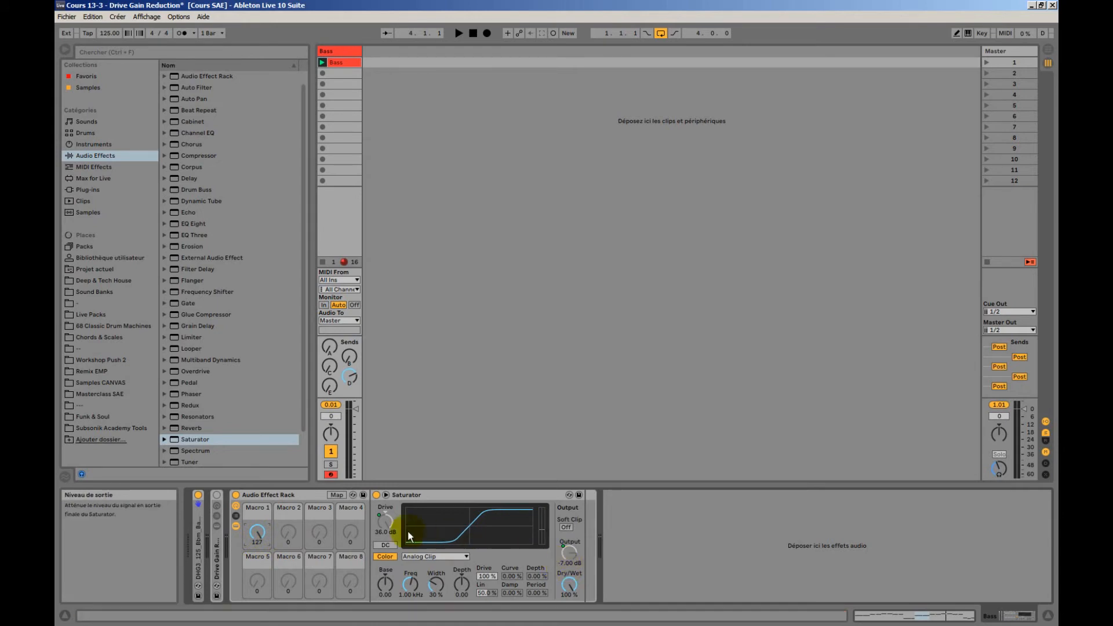
Review Macro 1's mapping ranges and turn the macro back down to 0
left_click(337, 495)
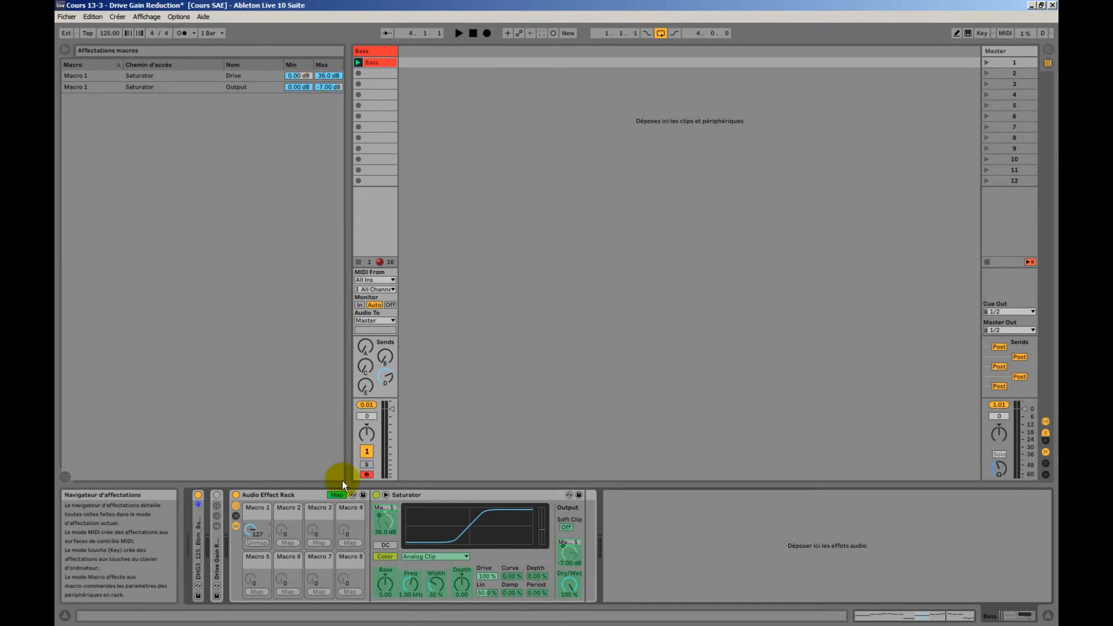
left_click(337, 496)
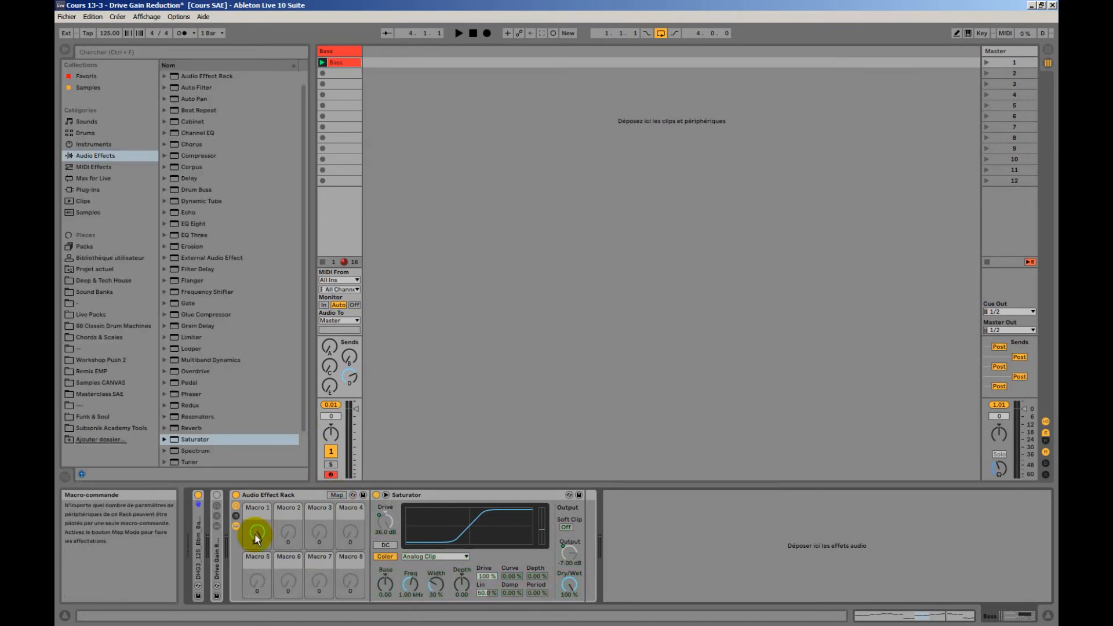
mouse_move(257, 538)
left_mouse_down()
mouse_move(257, 464)
mouse_move(250, 534)
left_mouse_up()
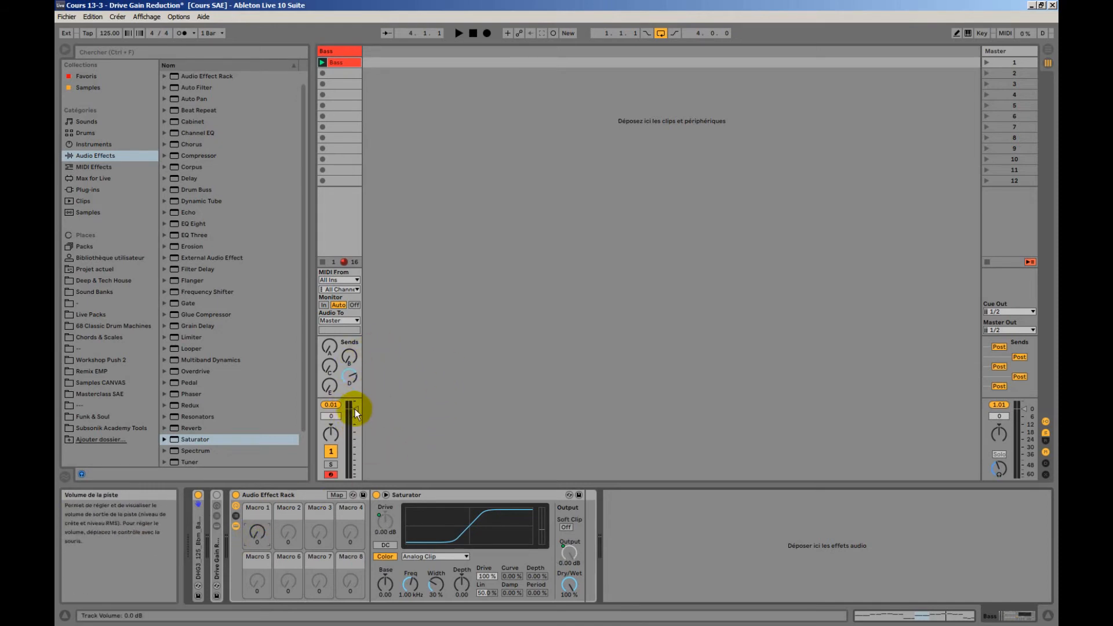
Play the bass while turning Macro 1 up to 31, and play it again while bringing the macro back to 0
key("space")
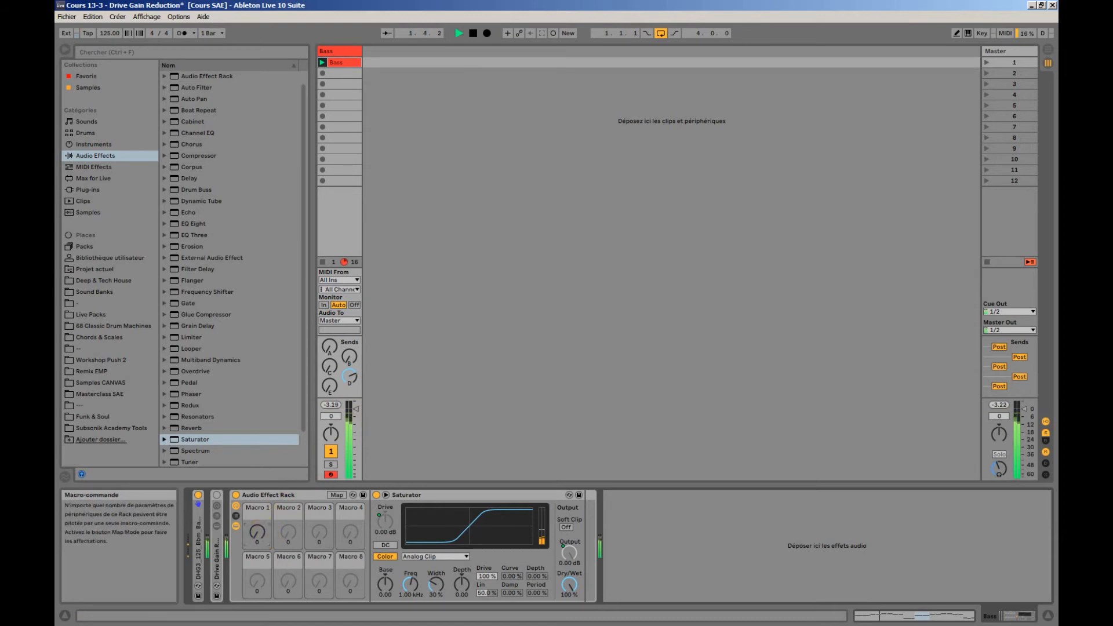
left_click_drag(260, 537, 259, 507)
key("space")
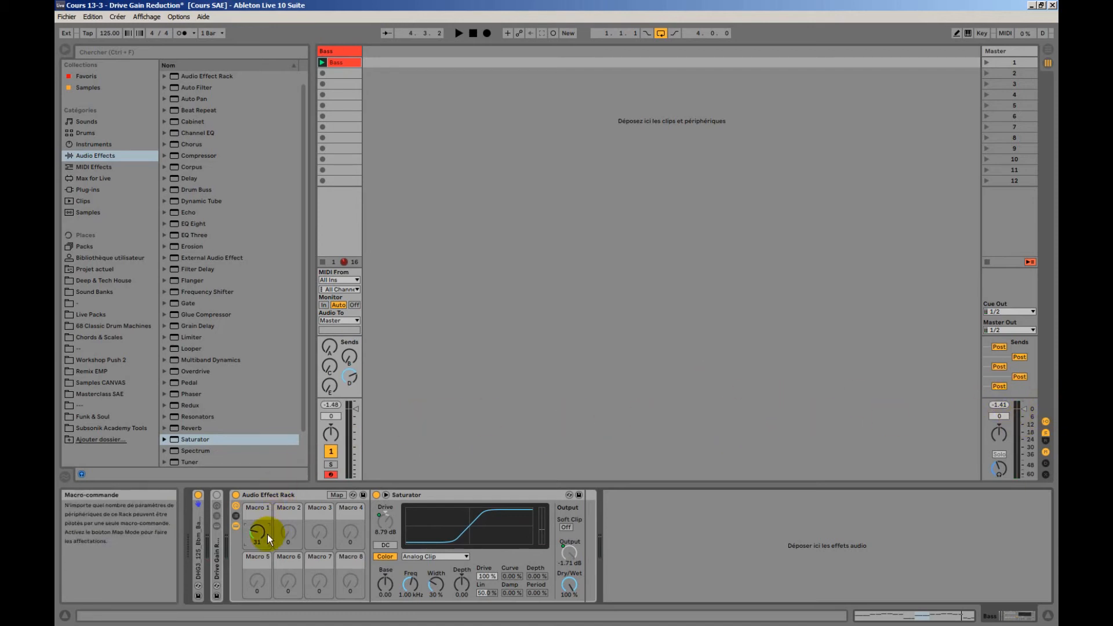
key("space")
mouse_move(251, 528)
left_mouse_down()
mouse_move(251, 506)
mouse_move(250, 548)
left_mouse_up()
key("space")
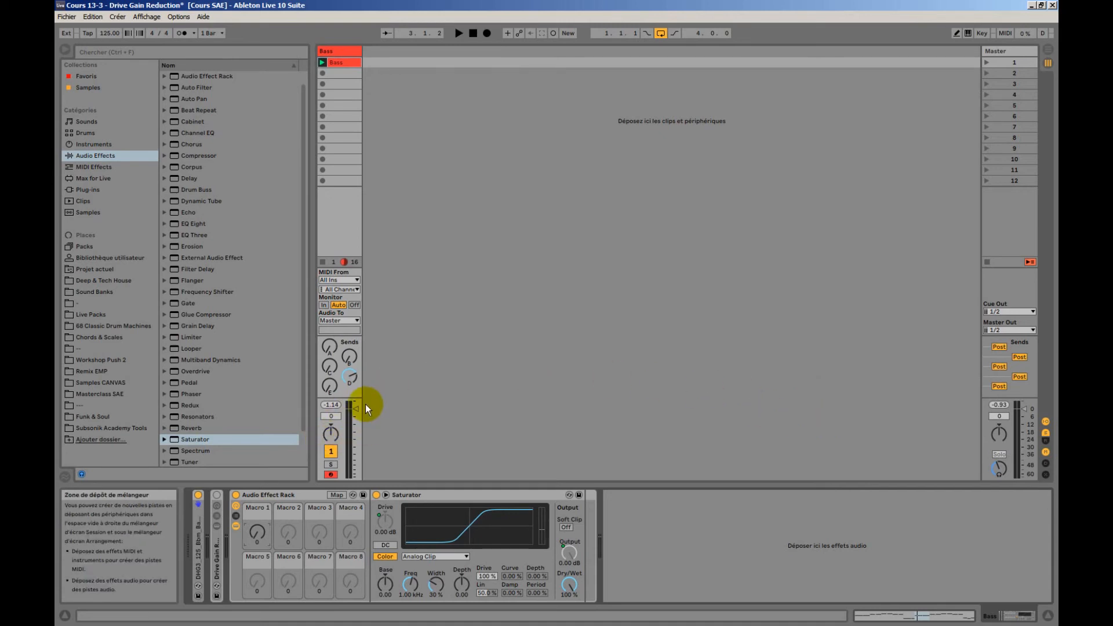
Rename the Audio Effect Rack as DriveAutoGain
right_click(283, 494)
left_click(307, 381)
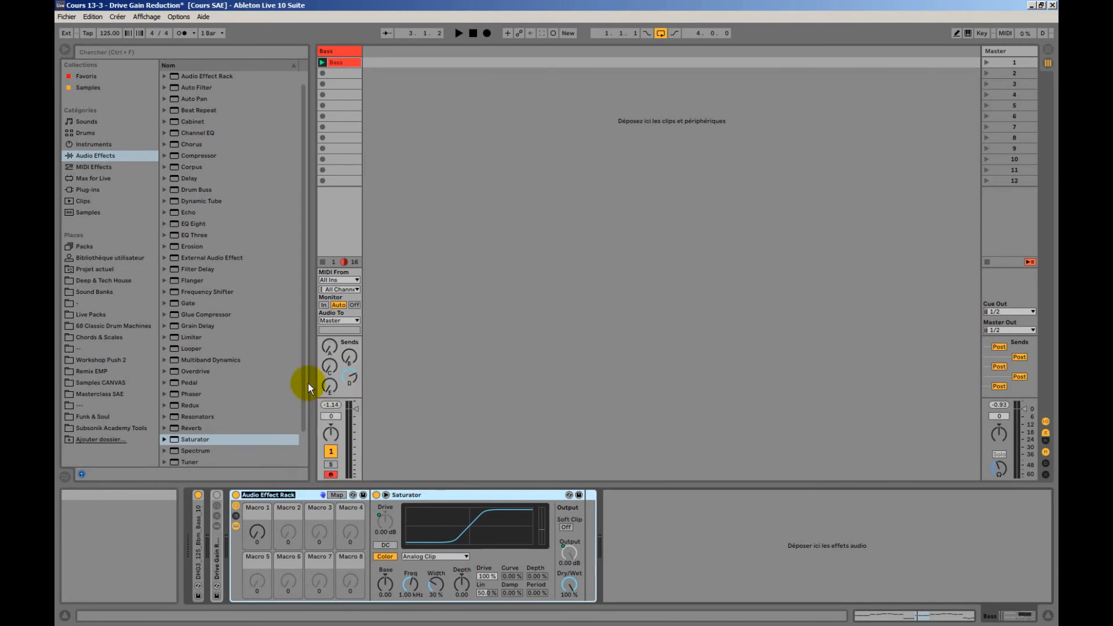
type("D")
type("riveAutoGain")
key("Return")
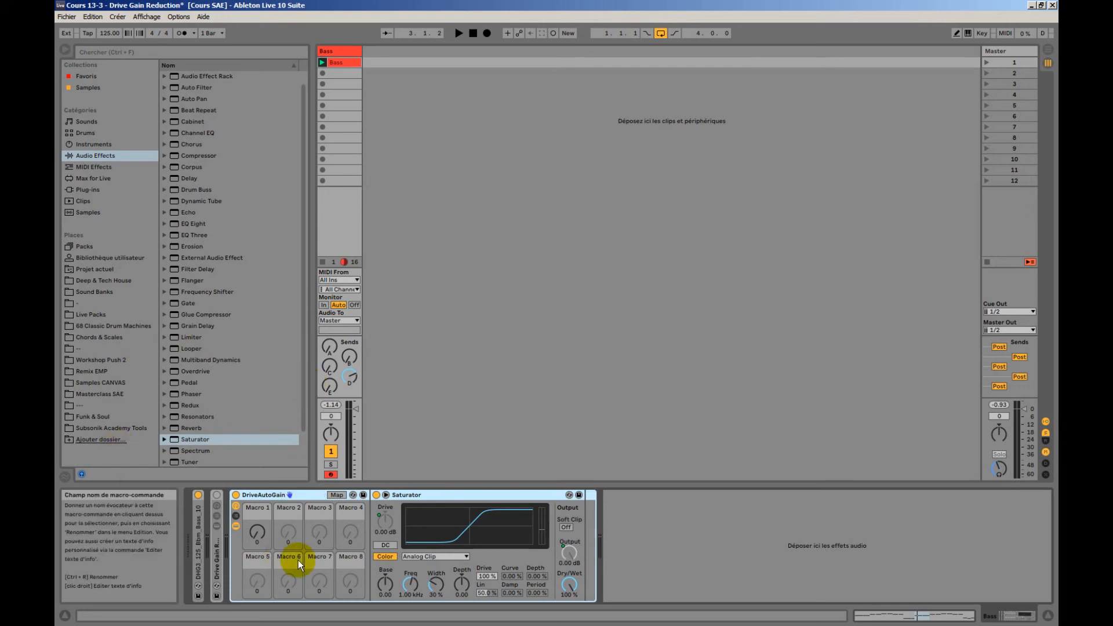
Colour the rack's Macro 1 orange and rename it as Drive
right_click(260, 515)
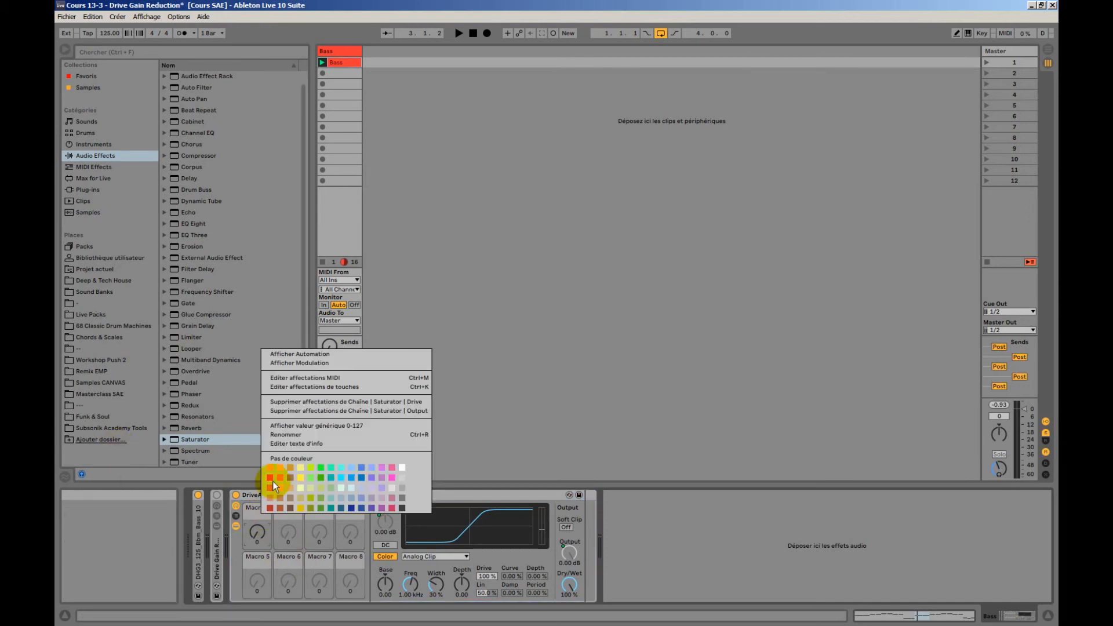
left_click(279, 478)
right_click(248, 511)
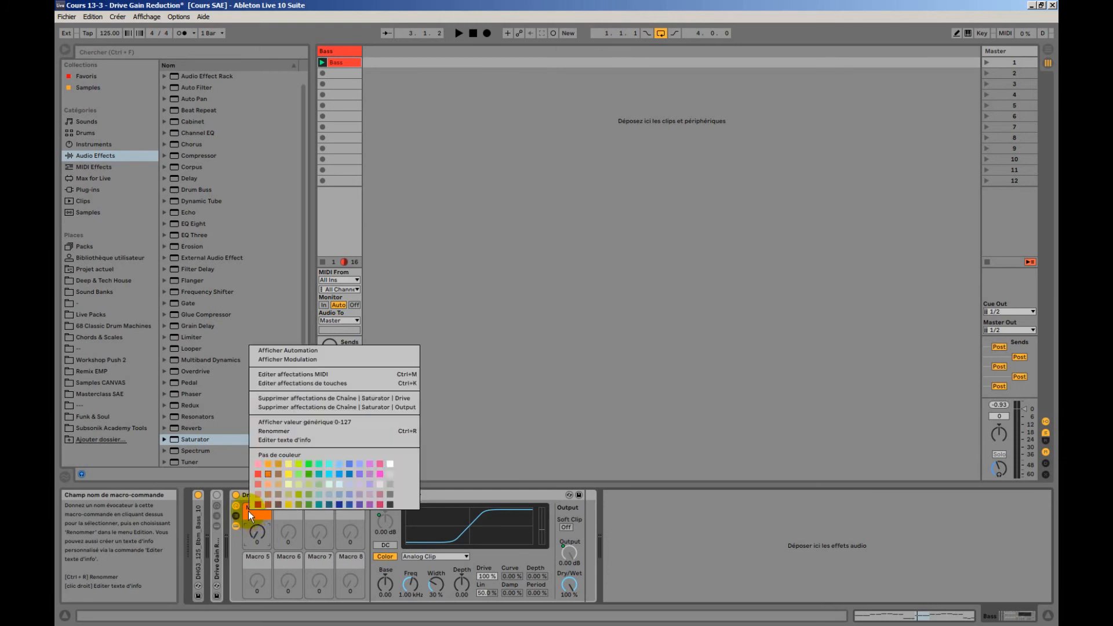
left_click(271, 430)
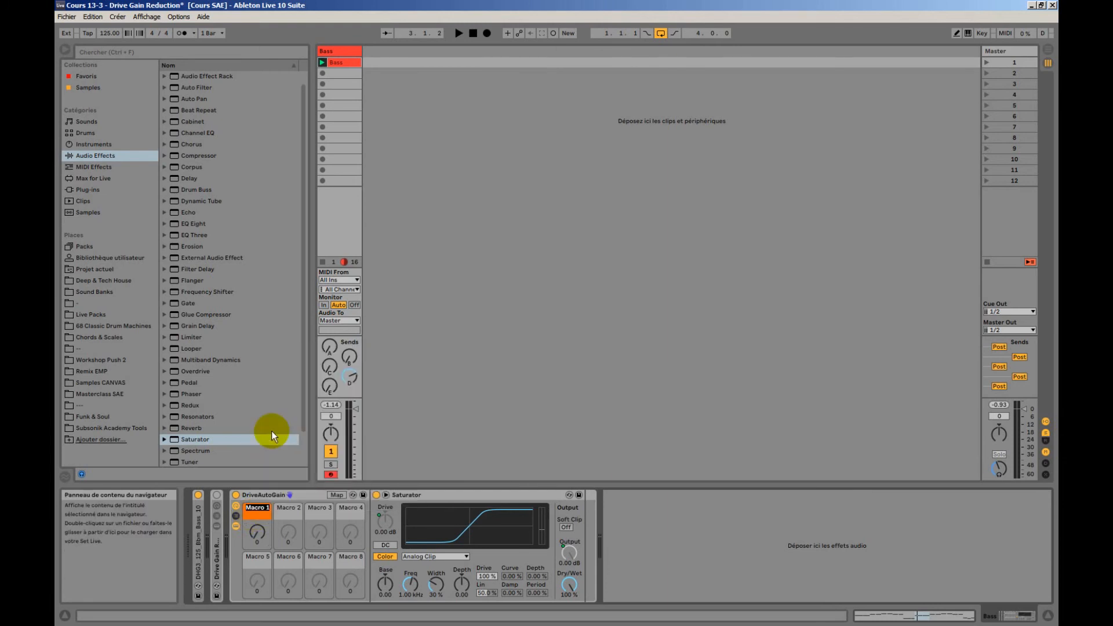
type("Drive")
key("Return")
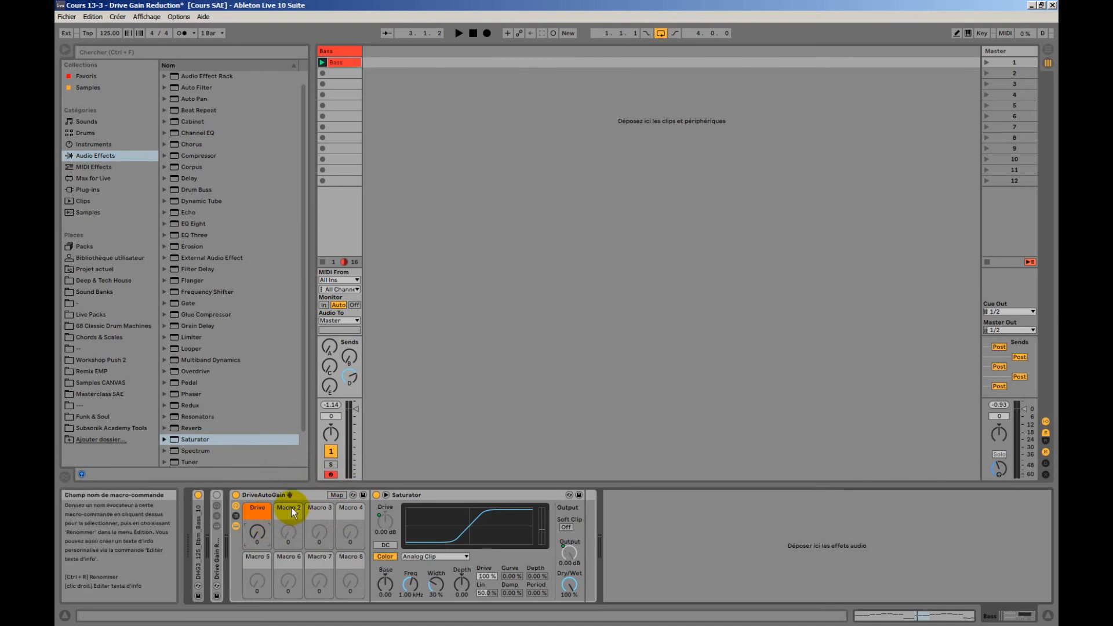
Save the rack as a preset in the user library, keeping the name DriveAutoGain
left_click(364, 495)
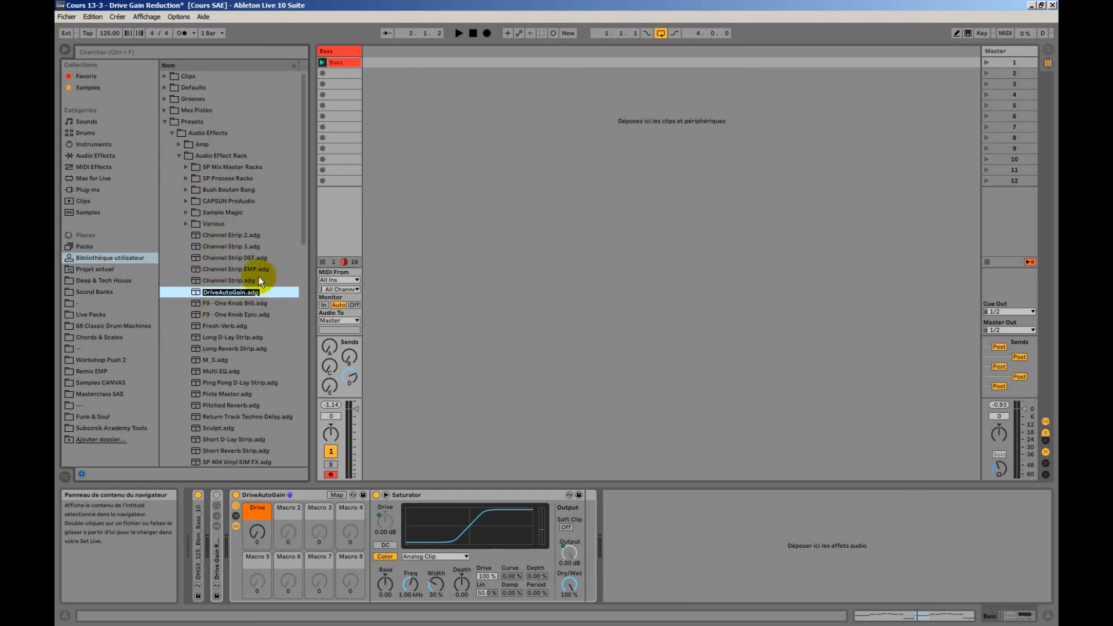
key("Return")
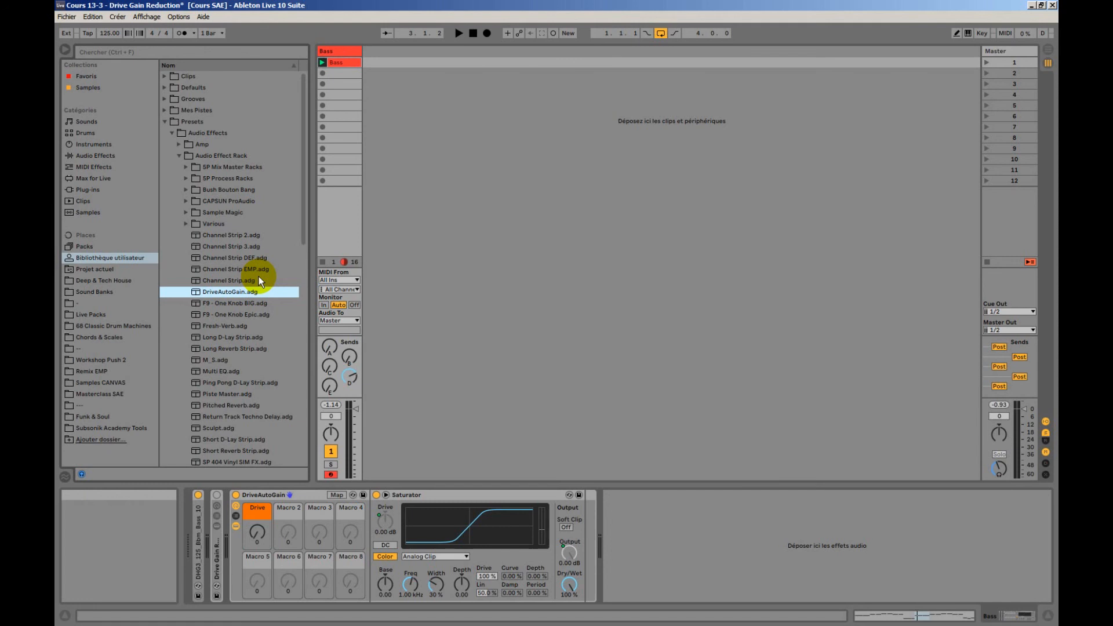